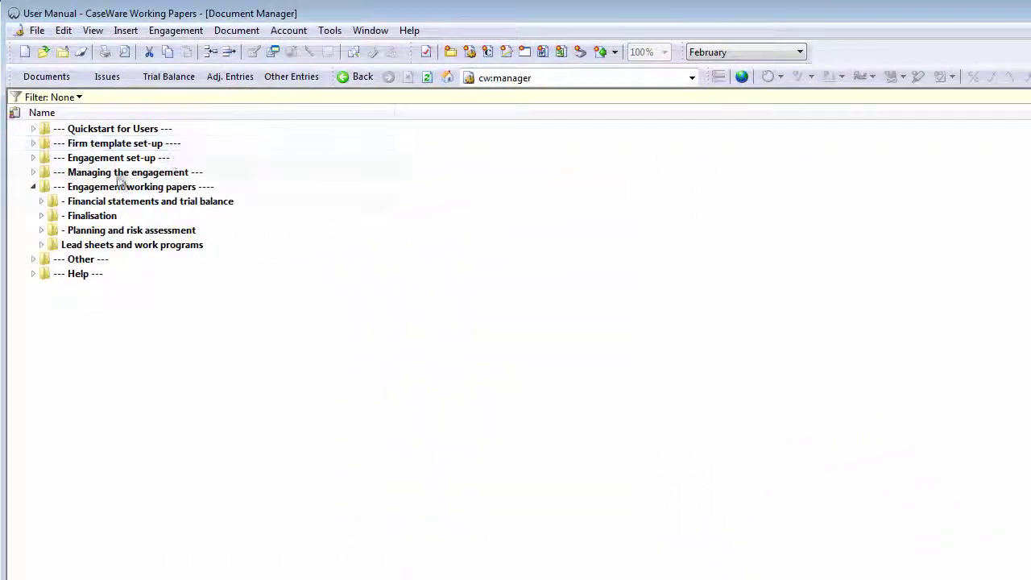
In Document Manager, expand Planning and risk assessment and then its Risk assessment folder.
{"action": "left_click", "coordinate": [41, 230]}
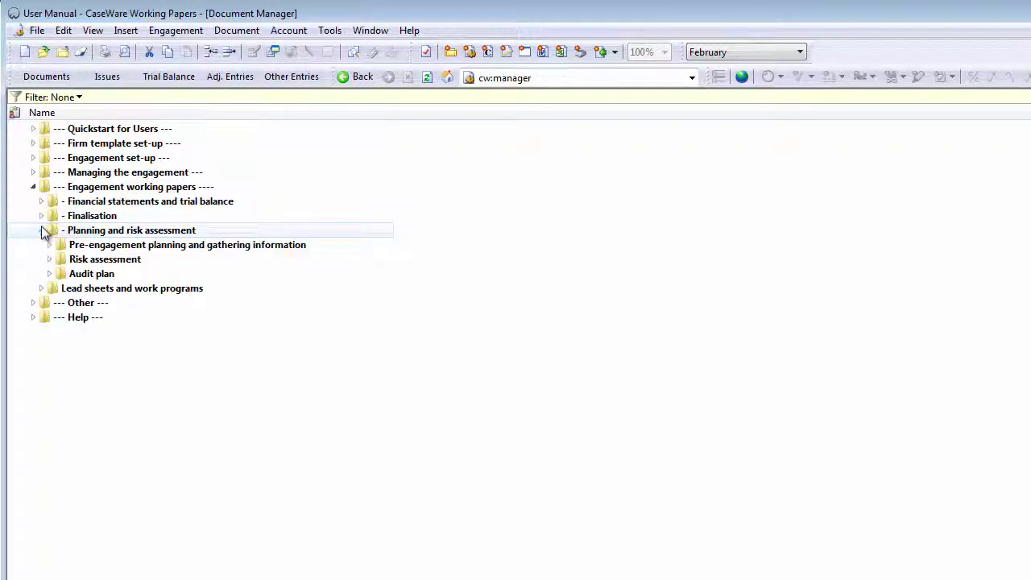
{"action": "left_click", "coordinate": [49, 259]}
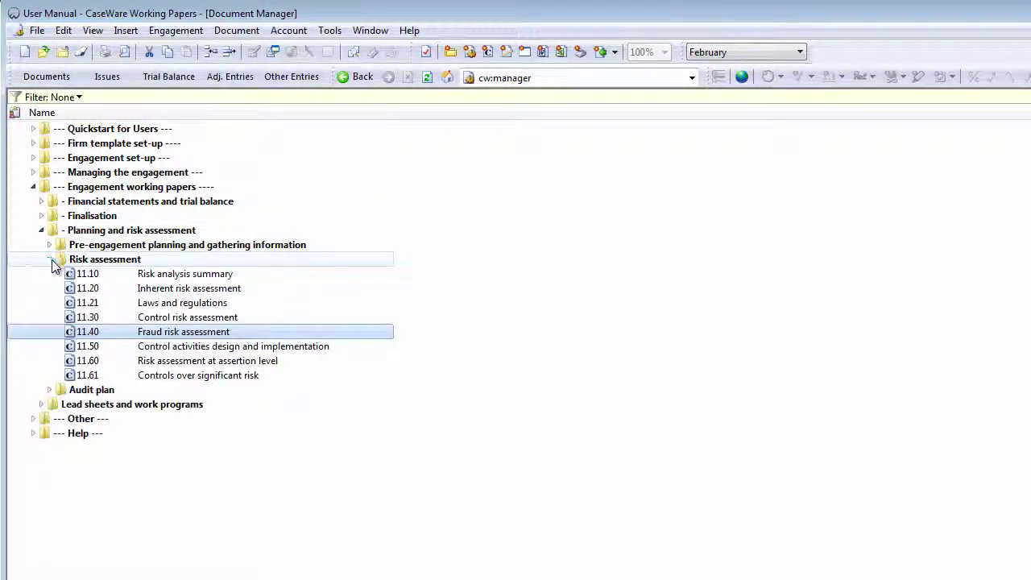
Open 11.40 Fraud risk assessment and answer Yes to Incentive question 1.
{"action": "double_click", "coordinate": [110, 331]}
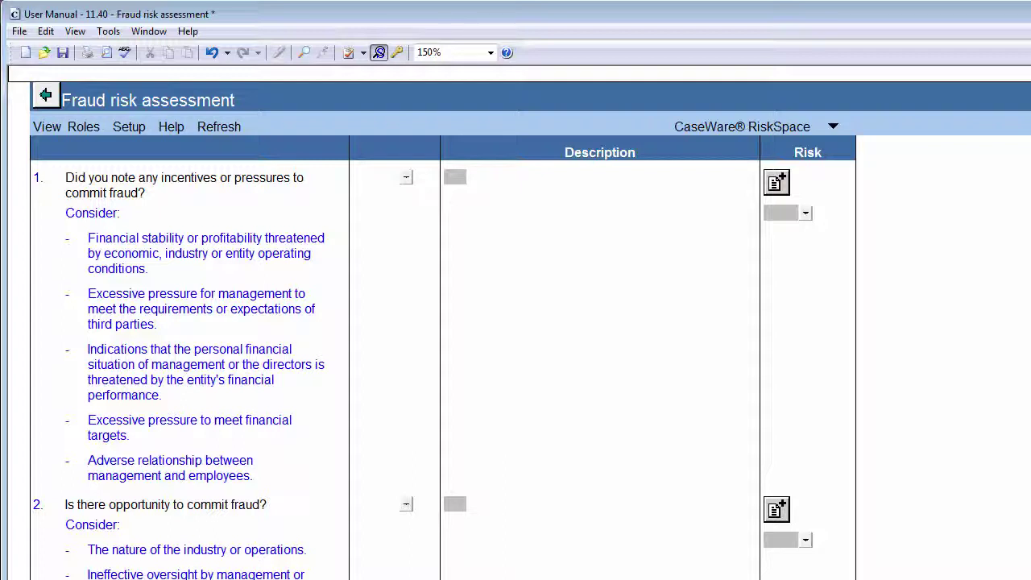
{"action": "left_click", "coordinate": [360, 196]}
{"action": "left_click", "coordinate": [406, 178]}
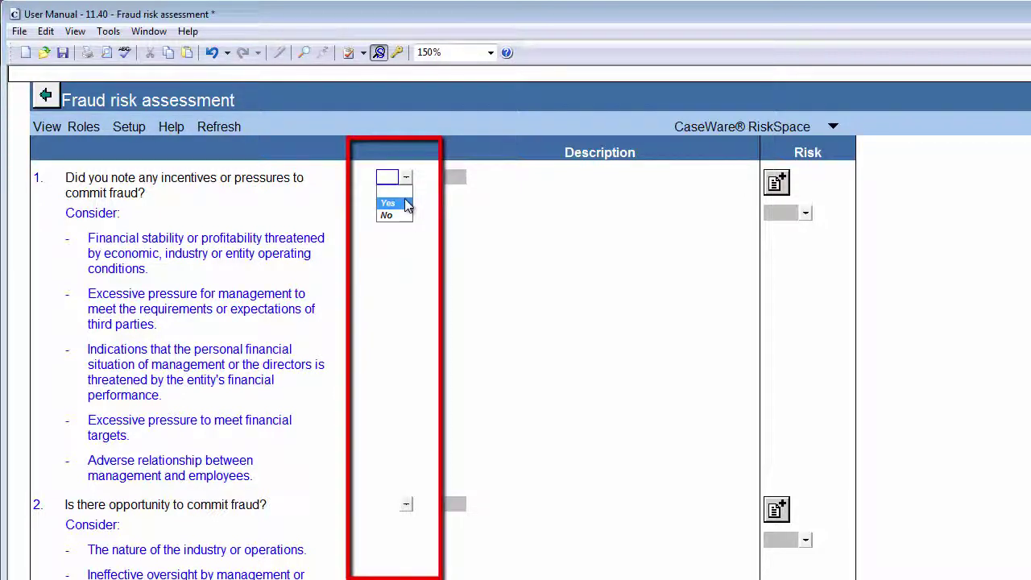
{"action": "left_click", "coordinate": [408, 204]}
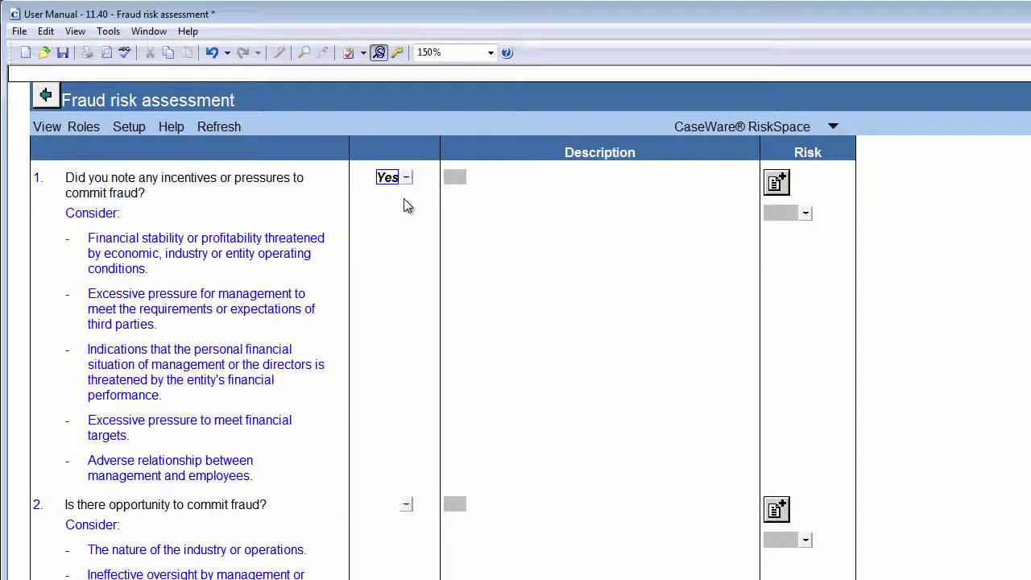
{"action": "left_click", "coordinate": [452, 179]}
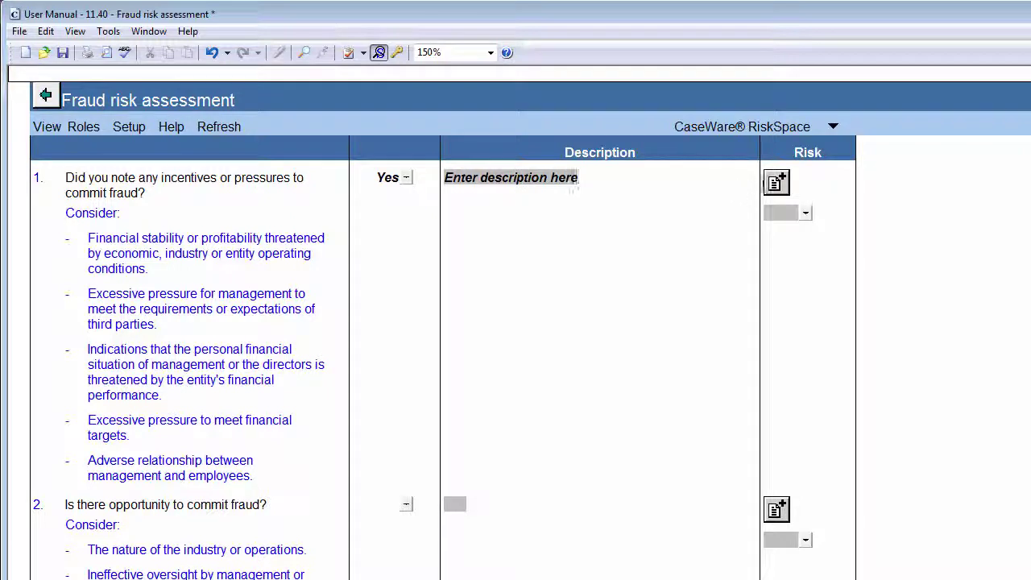
{"action": "left_click", "coordinate": [775, 184]}
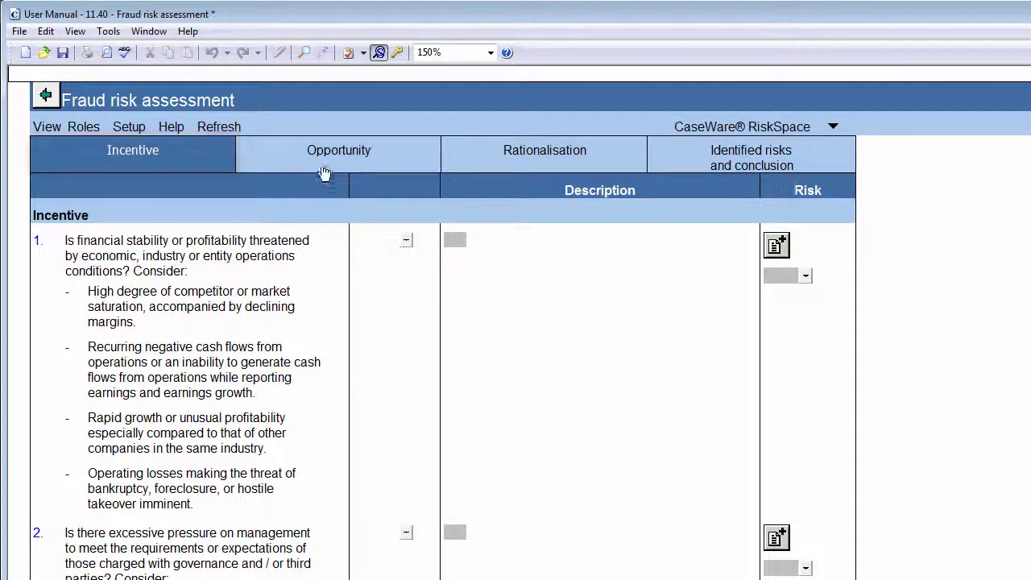
Browse the Opportunity, Rationalisation, Identified risks and conclusion, then Incentive, Opportunity and Rationalisation tabs.
{"action": "left_click", "coordinate": [338, 153]}
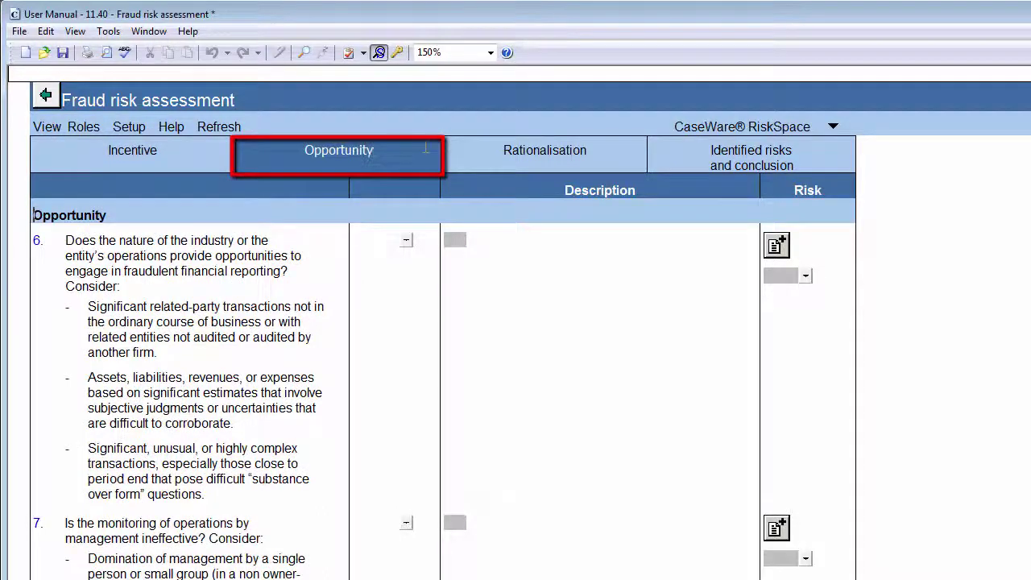
{"action": "left_click", "coordinate": [509, 150]}
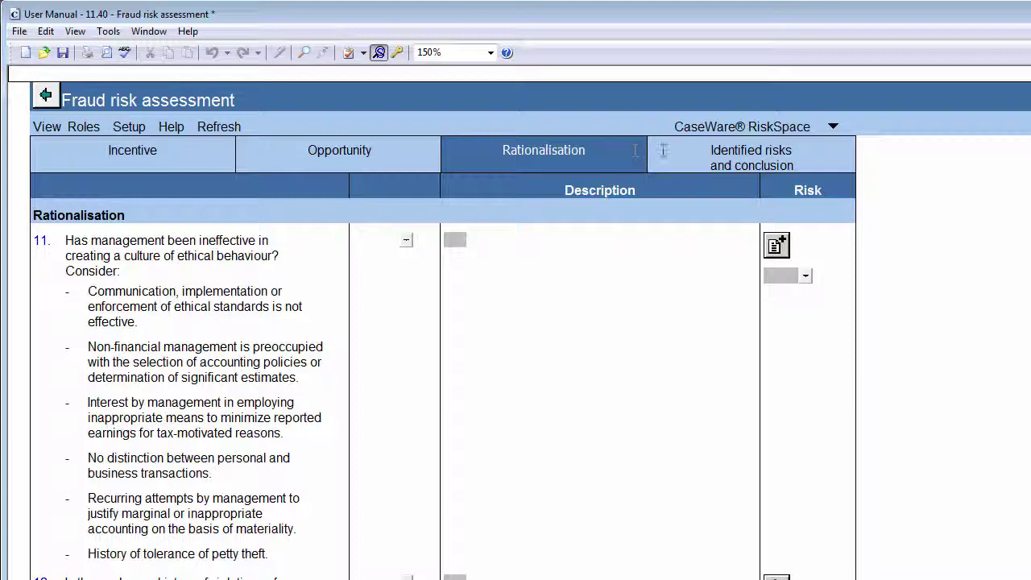
{"action": "left_click", "coordinate": [731, 158]}
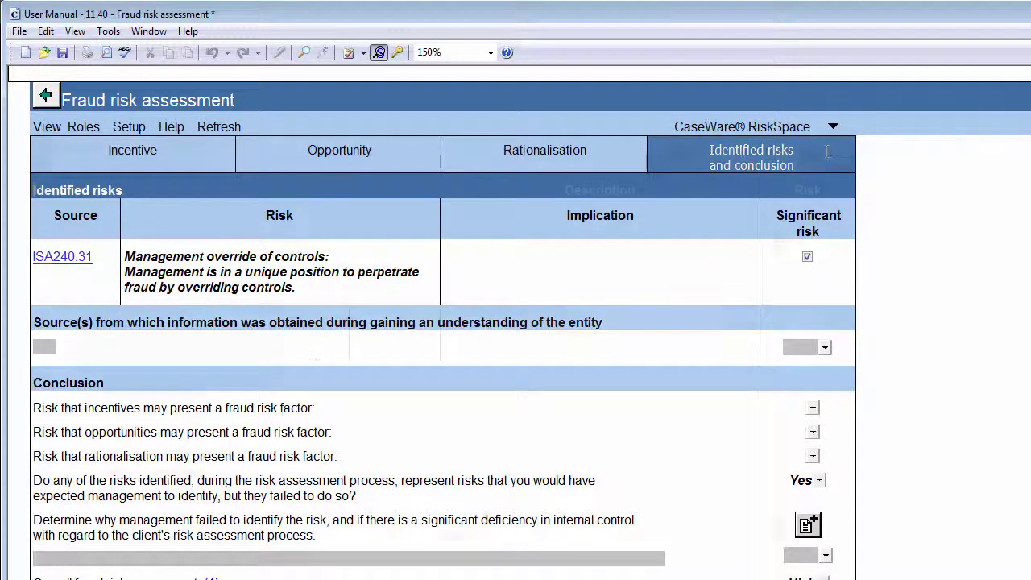
{"action": "left_click", "coordinate": [211, 153]}
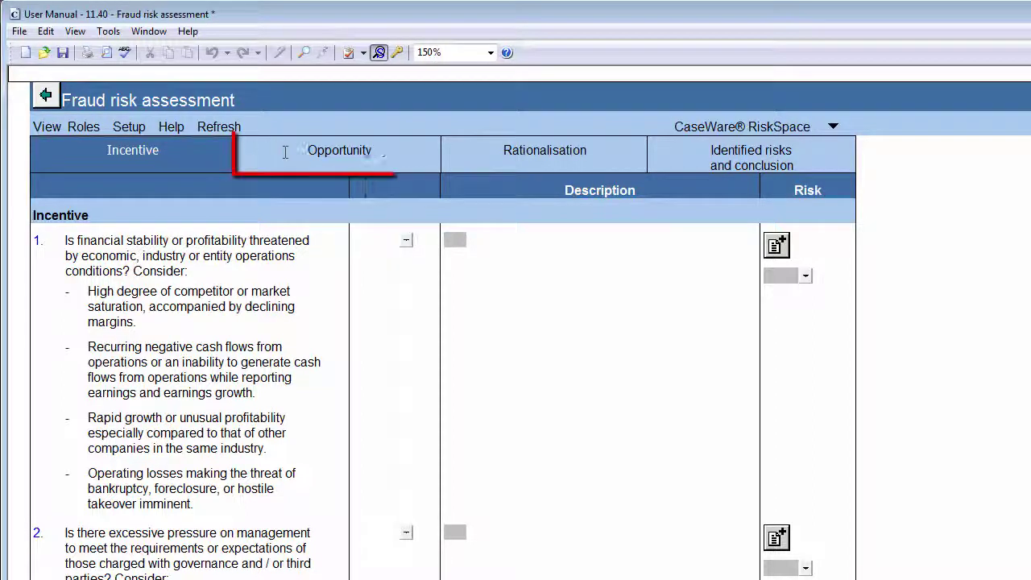
{"action": "left_click", "coordinate": [338, 152]}
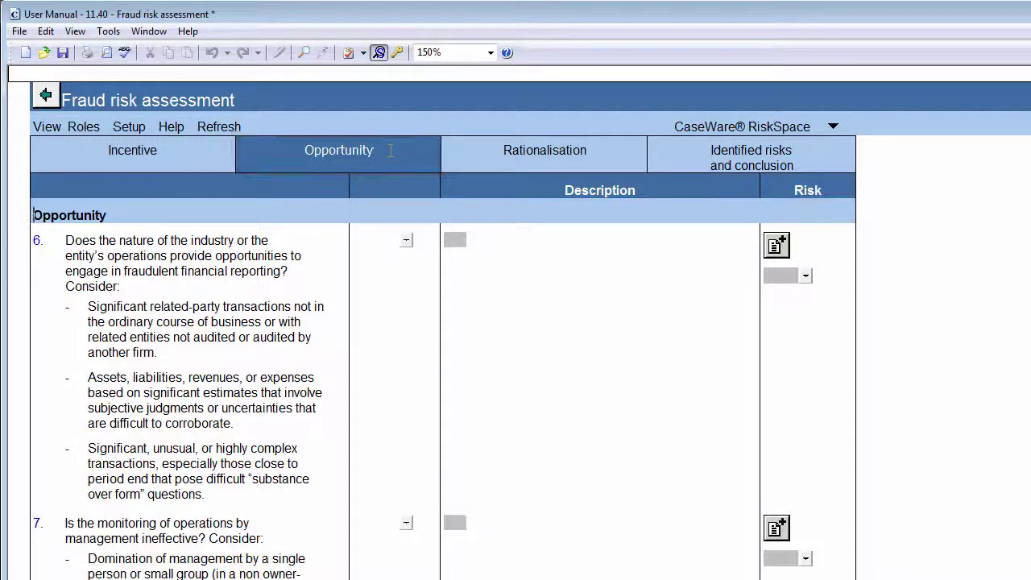
{"action": "left_click", "coordinate": [530, 159]}
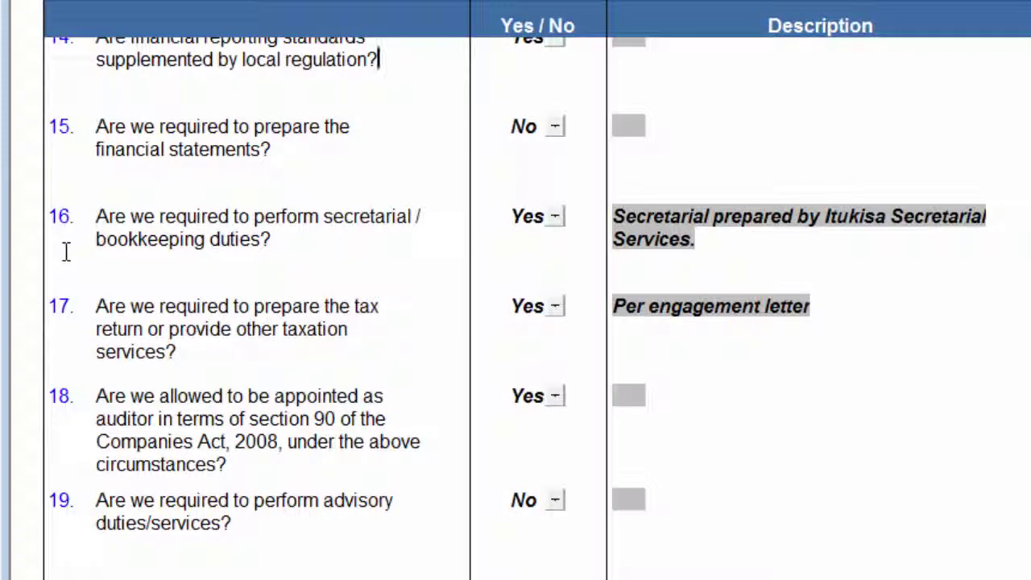
Insert a row at the end of the engagement questions table, then delete the empty row 20.
{"action": "right_click", "coordinate": [136, 231]}
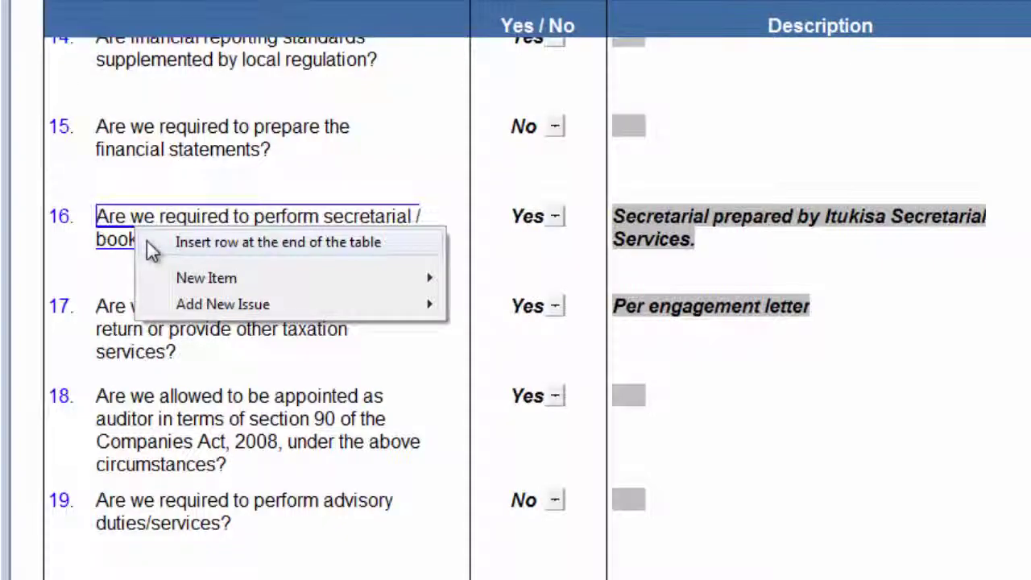
{"action": "left_click", "coordinate": [153, 250]}
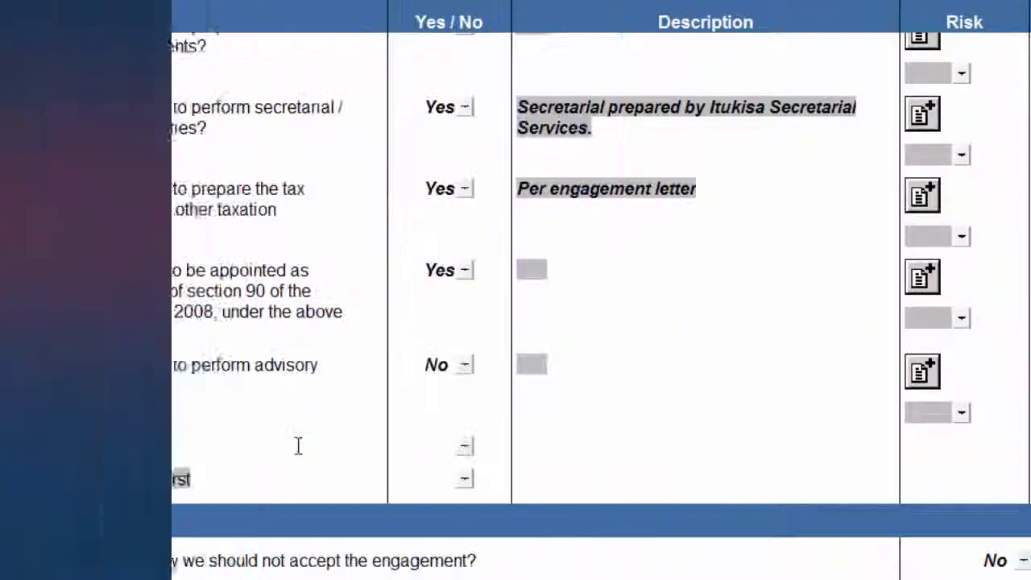
{"action": "right_click", "coordinate": [75, 447]}
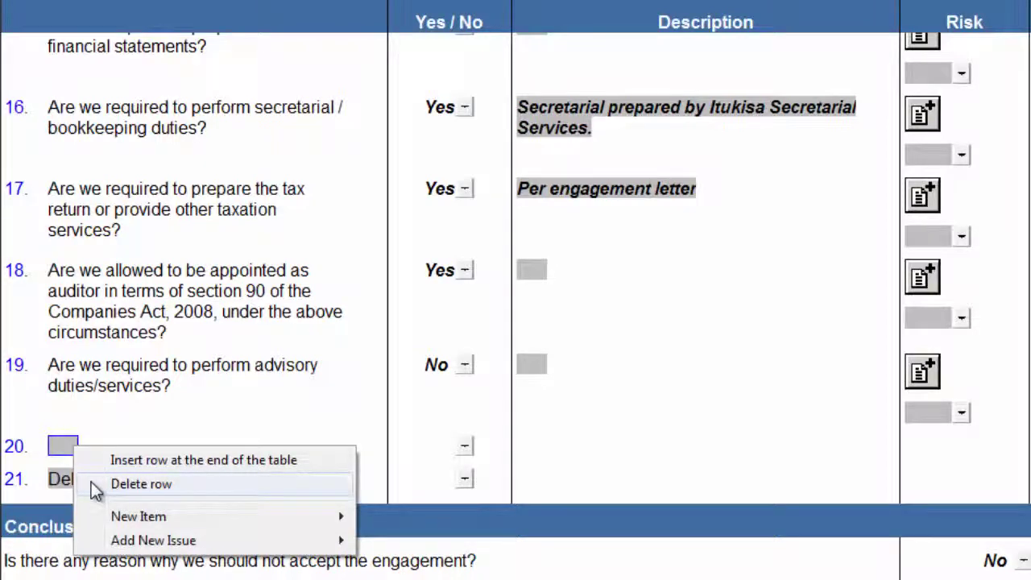
{"action": "left_click", "coordinate": [91, 484]}
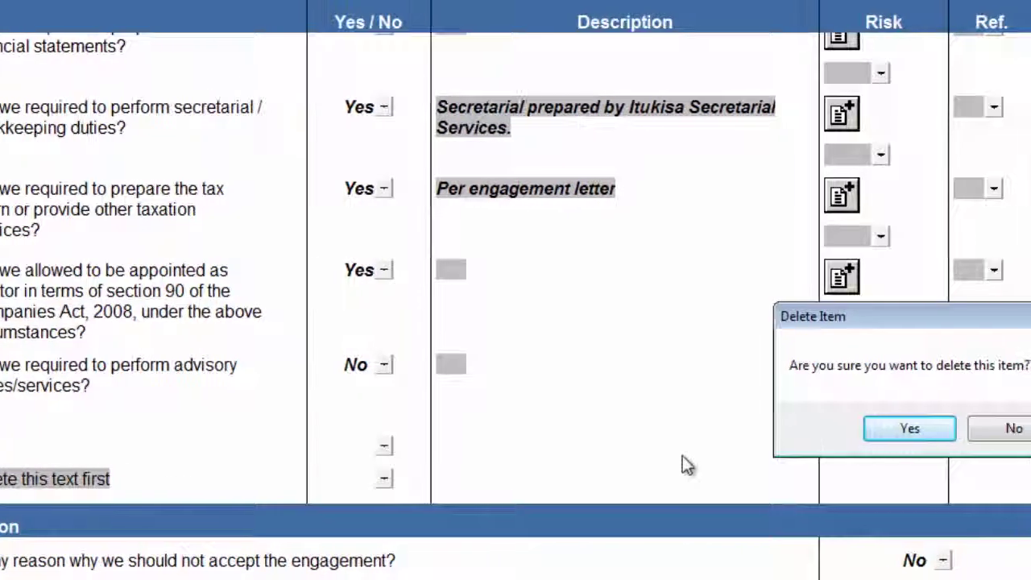
{"action": "left_click", "coordinate": [837, 436]}
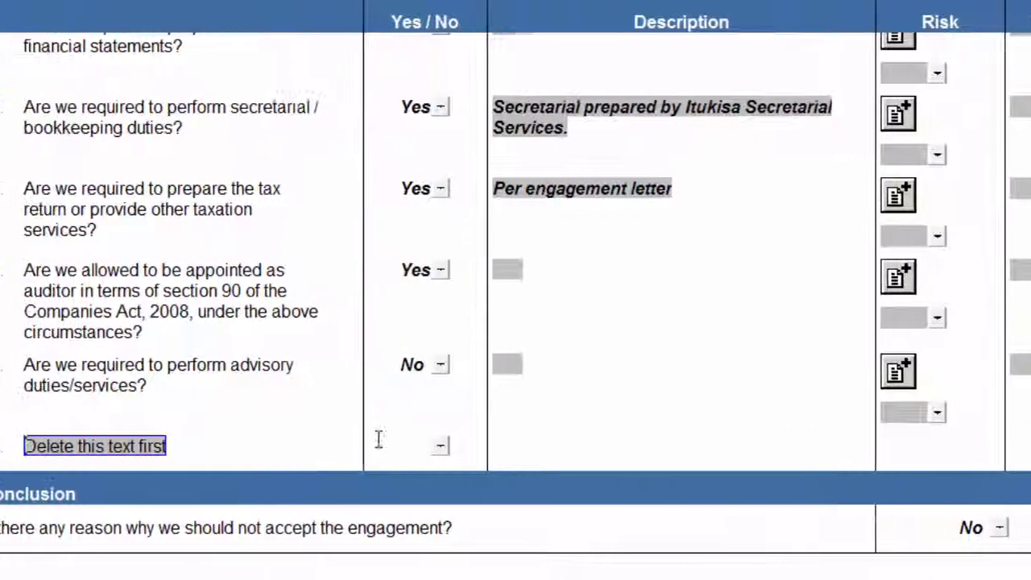
Erase the 'Delete this text first' placeholder in row 20 and delete that row.
{"action": "right_click", "coordinate": [87, 368]}
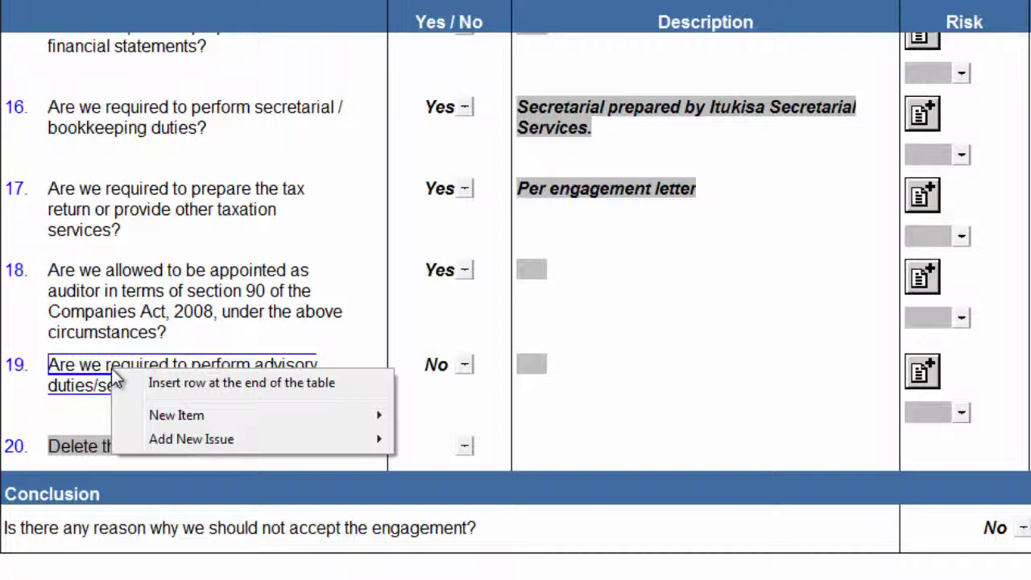
{"action": "left_click", "coordinate": [88, 417]}
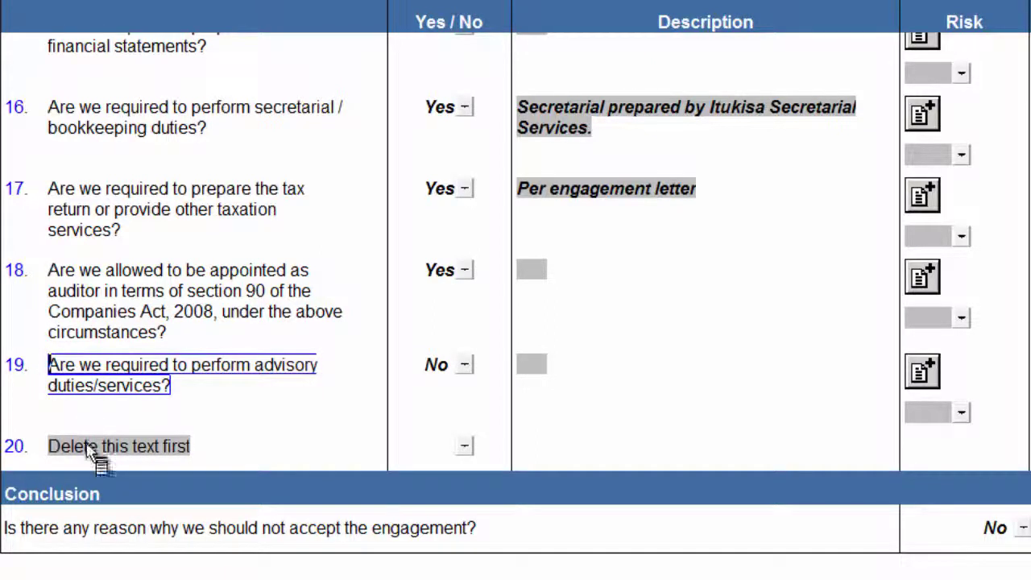
{"action": "right_click", "coordinate": [91, 453]}
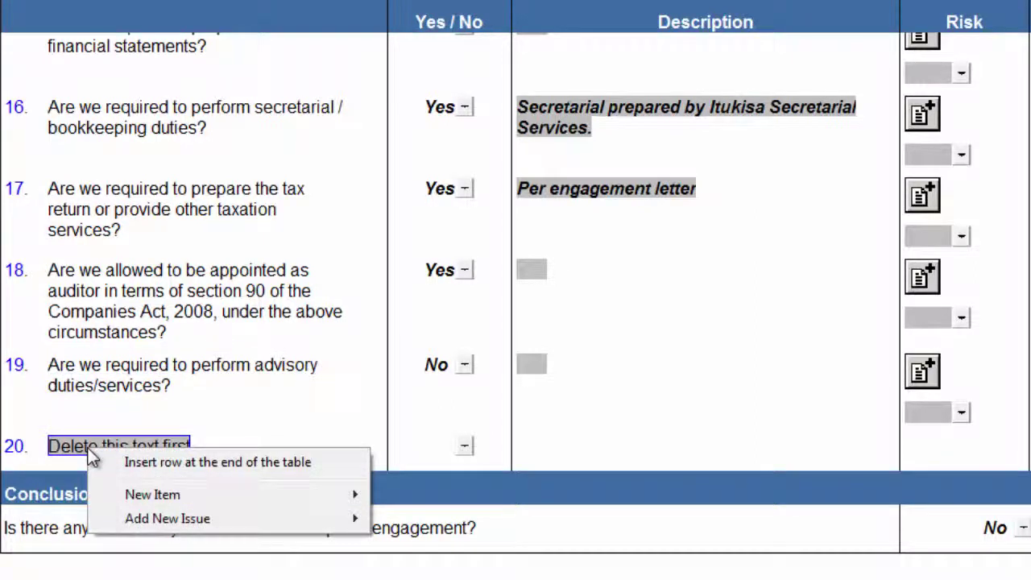
{"action": "left_click", "coordinate": [80, 448]}
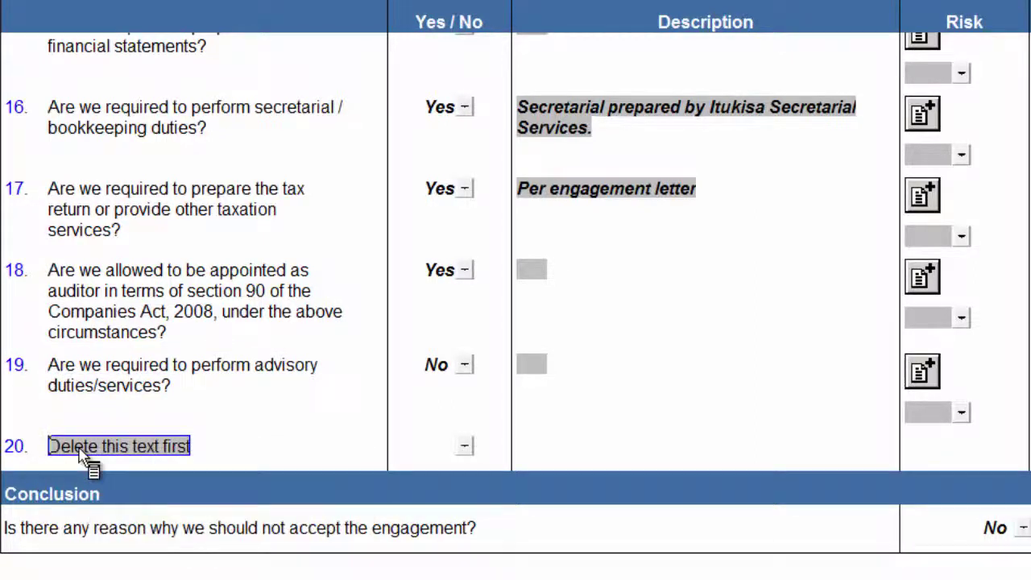
{"action": "key", "text": "Delete"}
{"action": "right_click", "coordinate": [69, 448]}
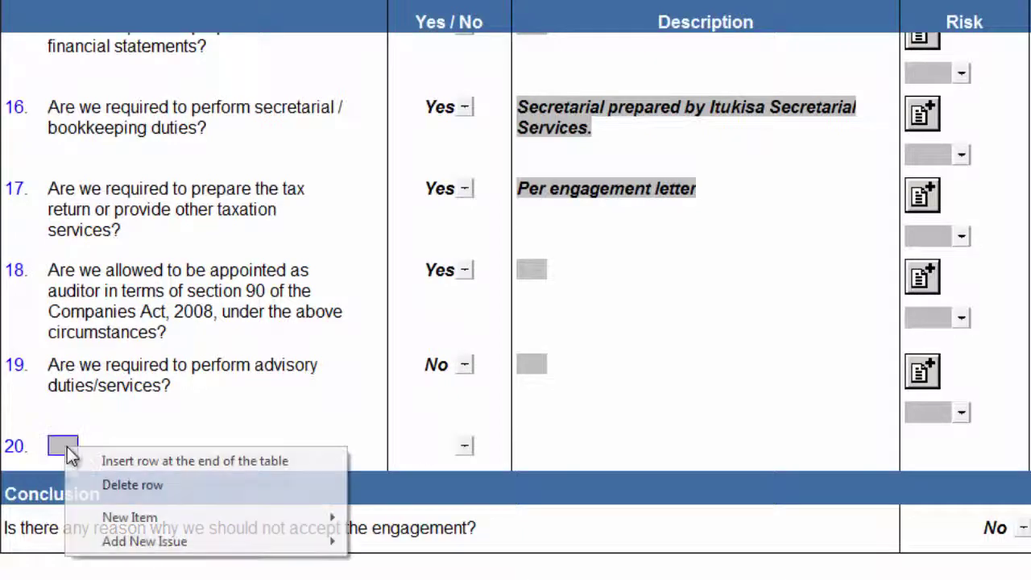
{"action": "left_click", "coordinate": [87, 485]}
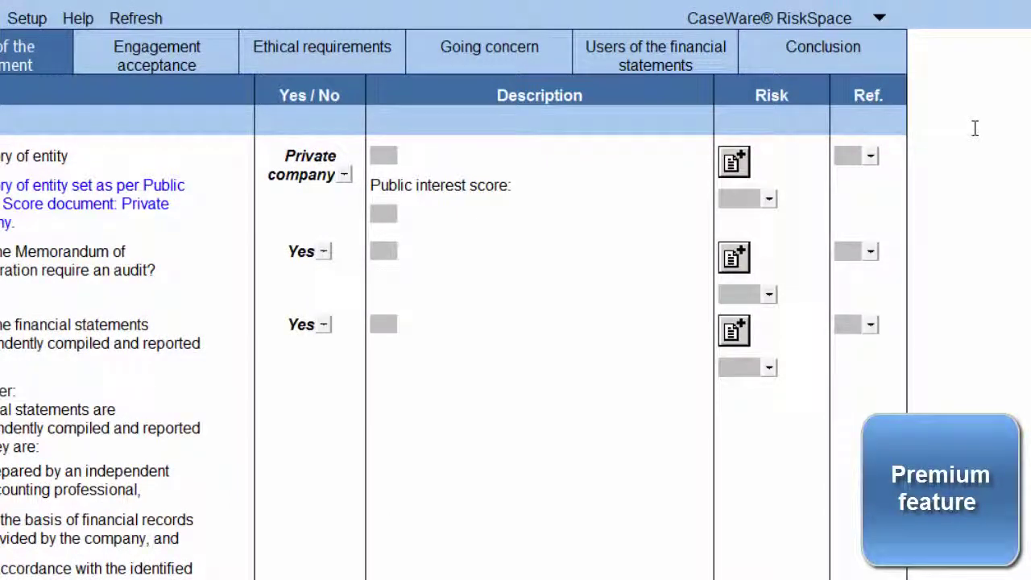
Import three Financial Statement Preparation risks from RiskSpace, including calculation errors and inappropriate accounting policies.
{"action": "left_click", "coordinate": [883, 18]}
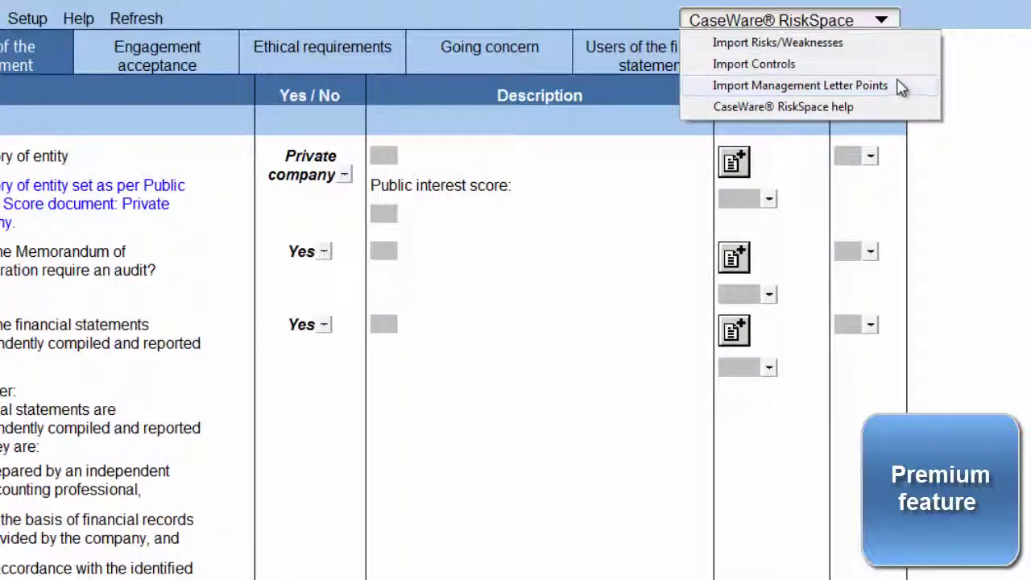
{"action": "left_click", "coordinate": [895, 45]}
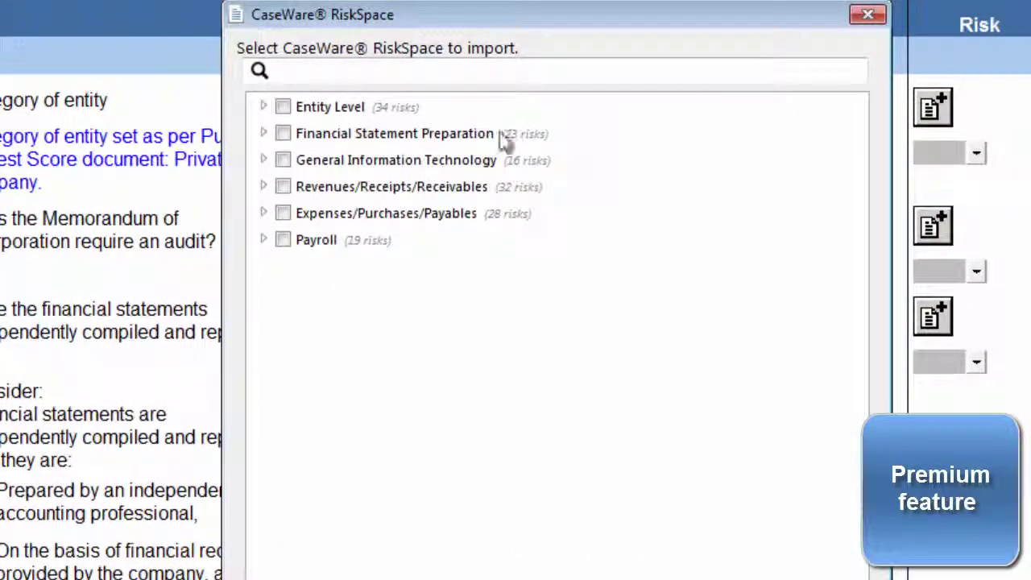
{"action": "left_click", "coordinate": [264, 134]}
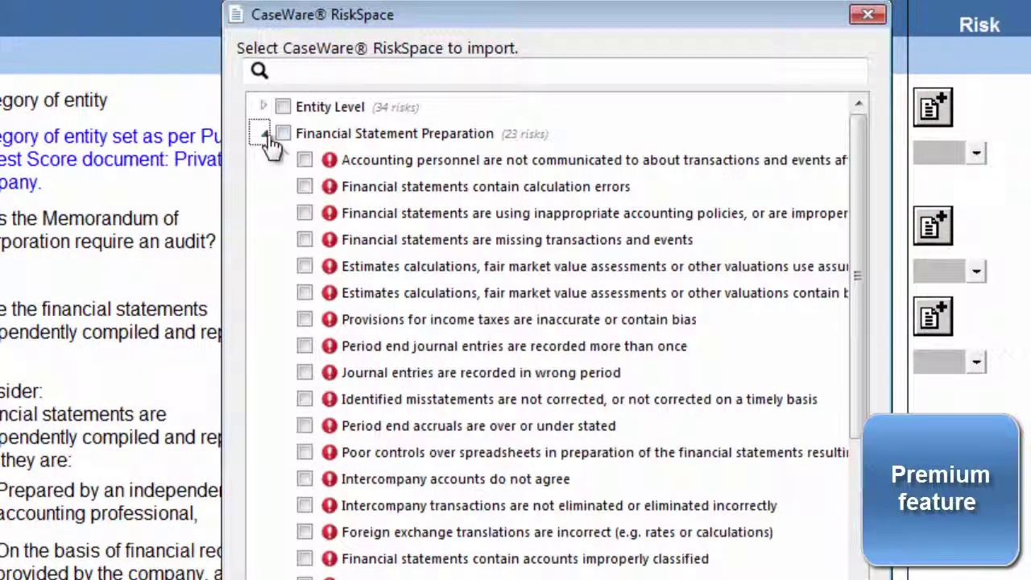
{"action": "left_click", "coordinate": [305, 160]}
{"action": "left_click", "coordinate": [304, 186]}
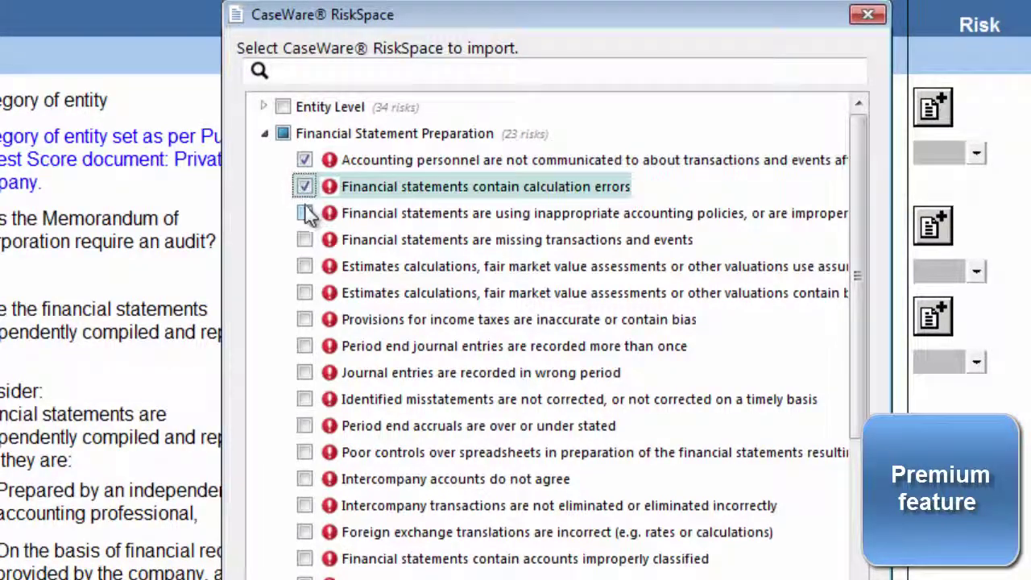
{"action": "left_click", "coordinate": [304, 212]}
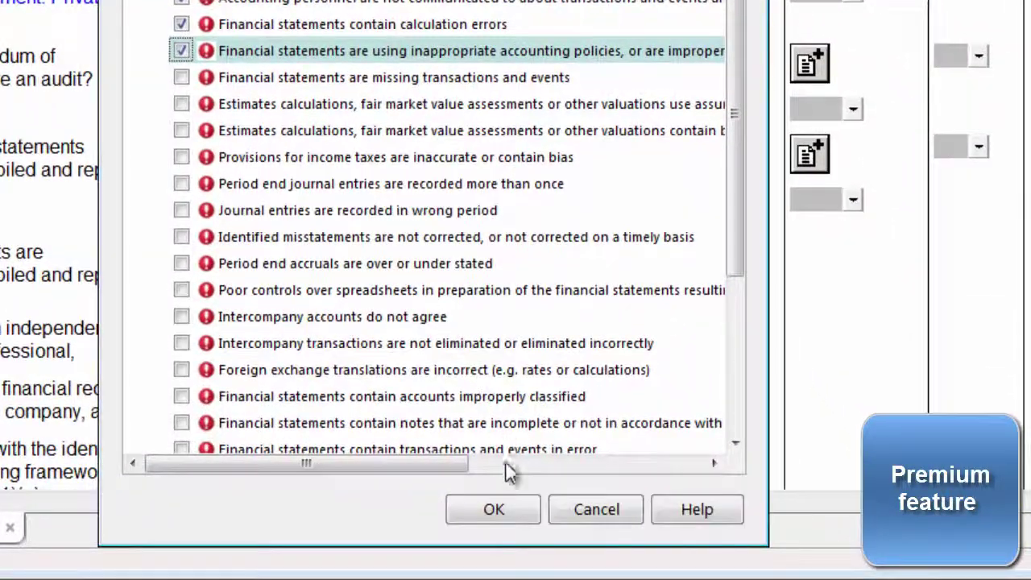
{"action": "left_click", "coordinate": [503, 513]}
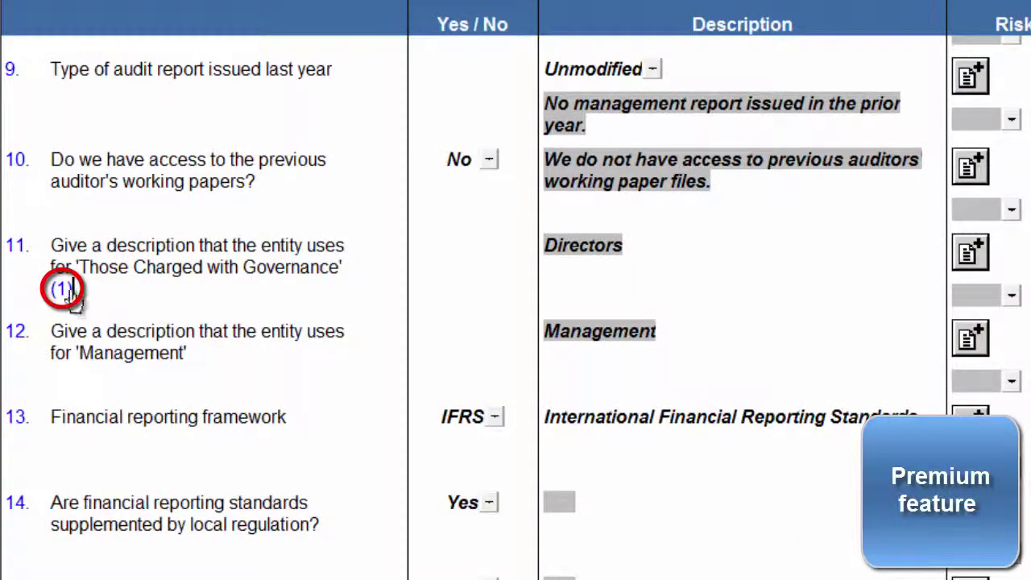
Review the questionnaire footnotes, then return to the 11.40 Fraud risk assessment's Incentive questions.
{"action": "mouse_move", "coordinate": [66, 298]}
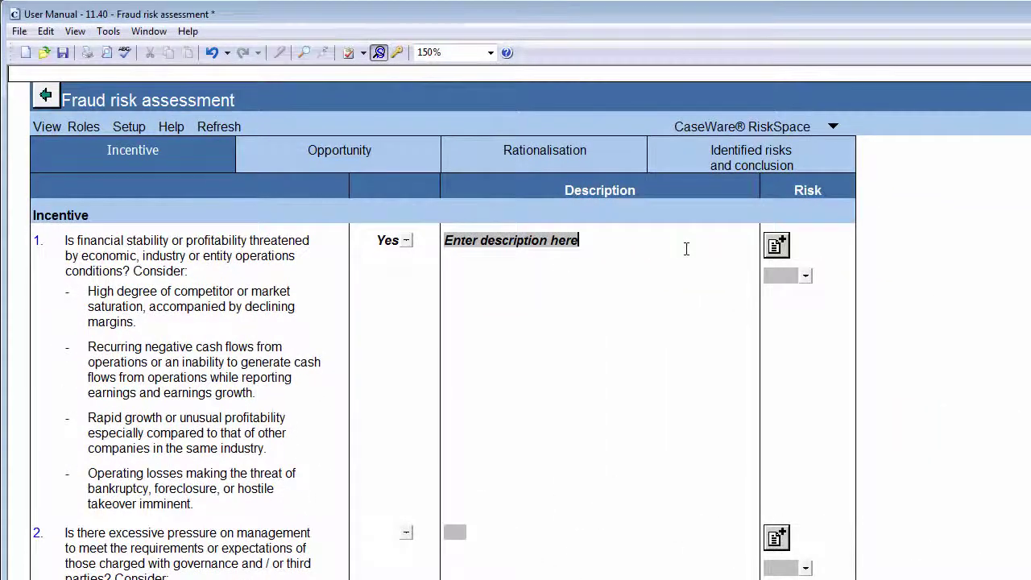
Add a fraud risk for question 1, then another risk row with source 11.40.
{"action": "left_click", "coordinate": [777, 246]}
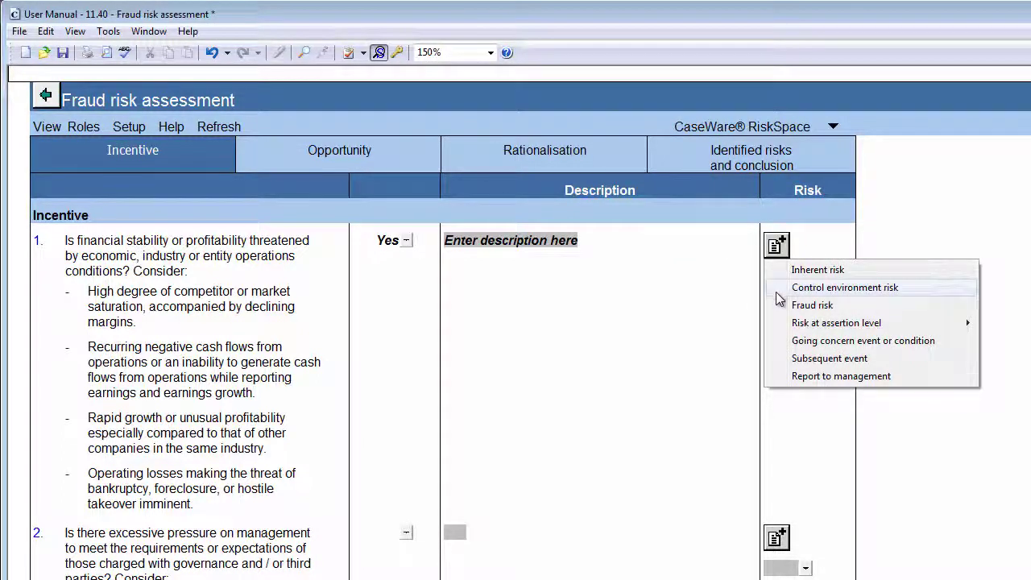
{"action": "left_click", "coordinate": [812, 306]}
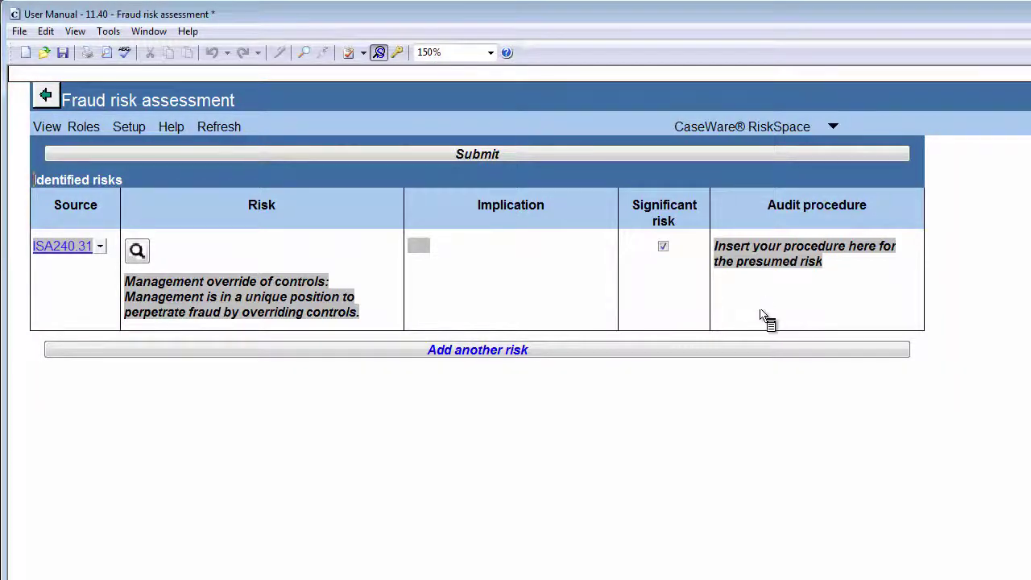
{"action": "left_click", "coordinate": [559, 354]}
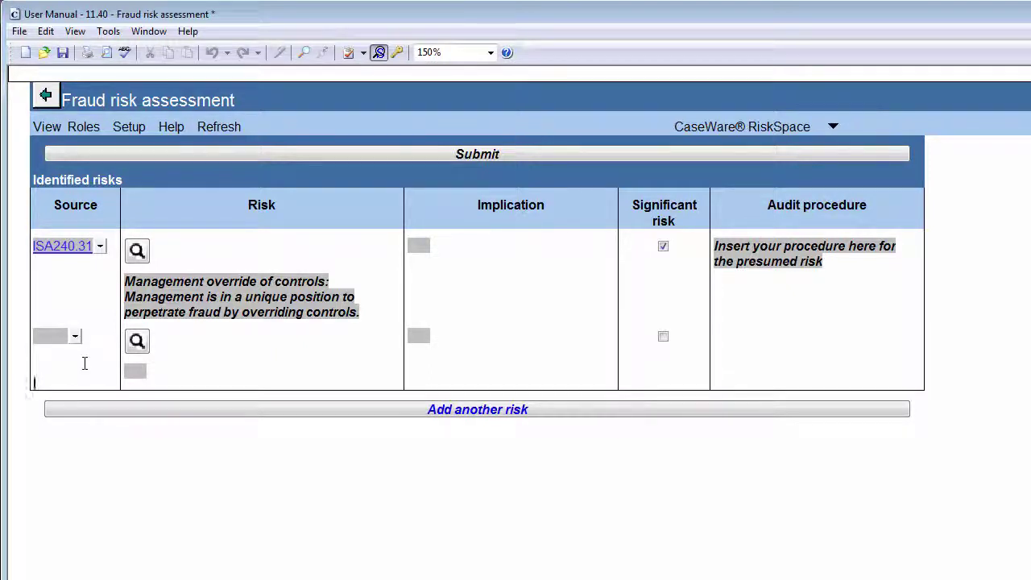
{"action": "type", "text": "11.40"}
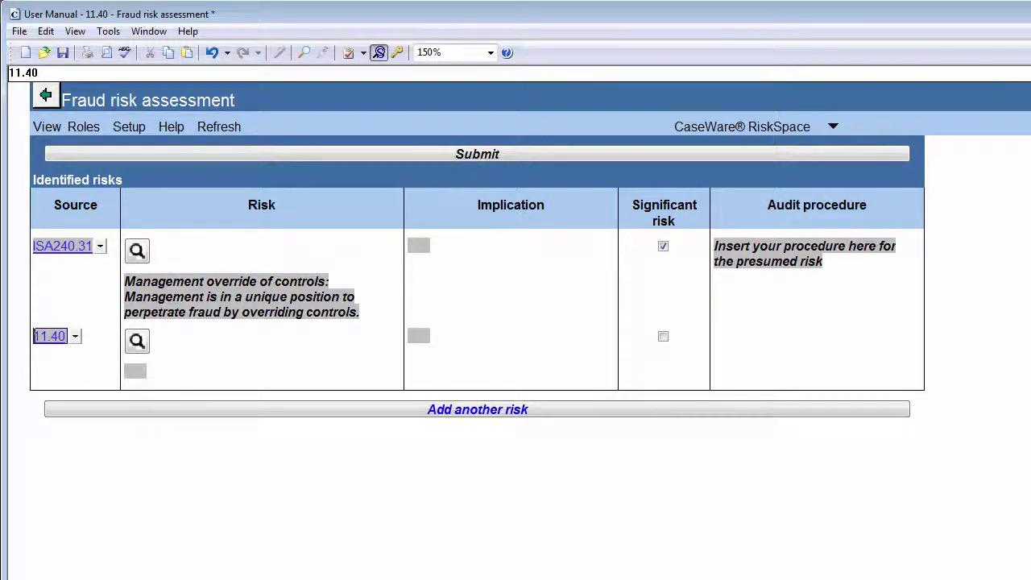
Search the RiskSpace library for 'Corporate culture' and put risk RS_56 into the 11.40 row.
{"action": "left_click", "coordinate": [137, 341]}
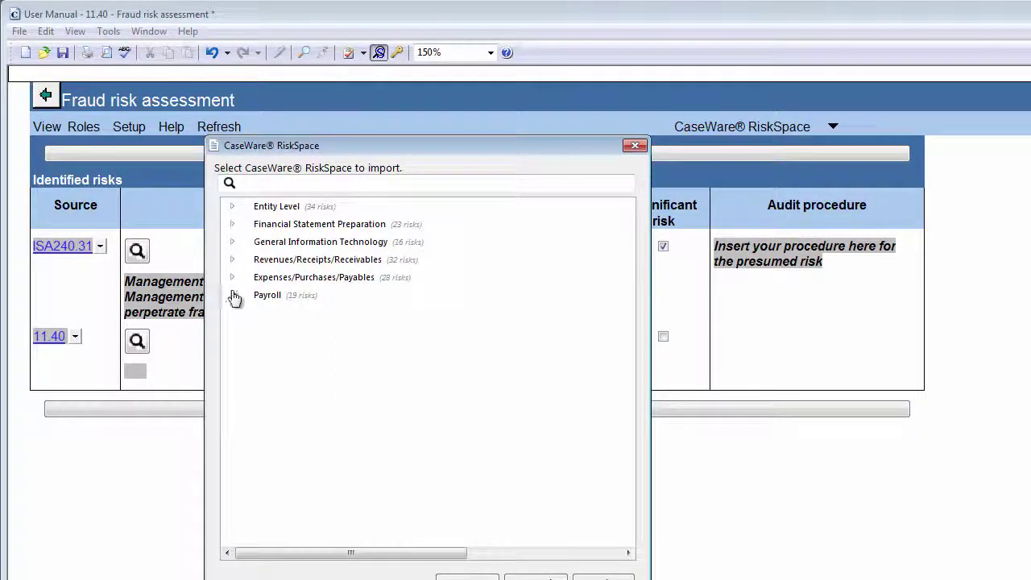
{"action": "left_click", "coordinate": [282, 189]}
{"action": "type", "text": "Corporate"}
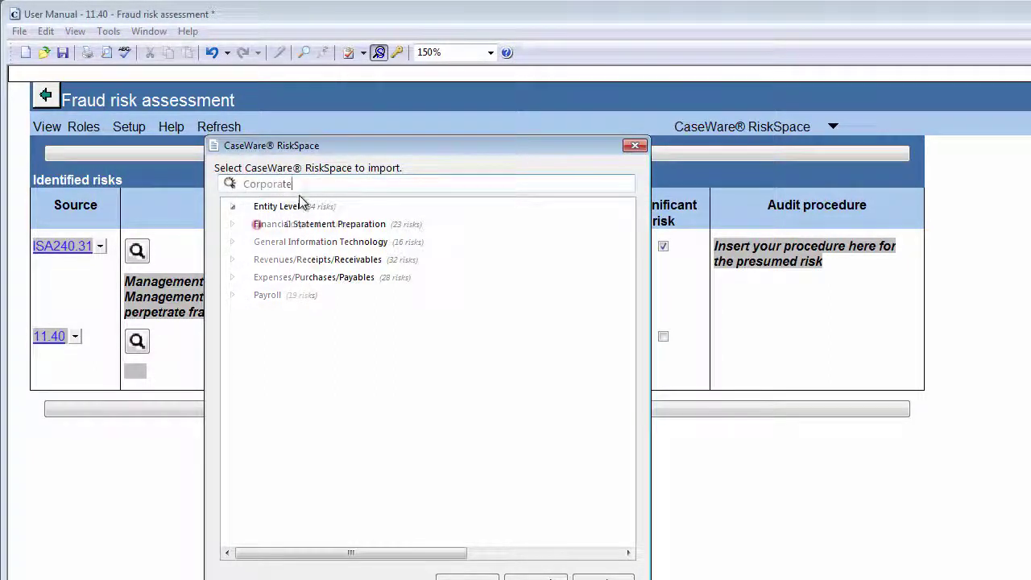
{"action": "type", "text": " culture"}
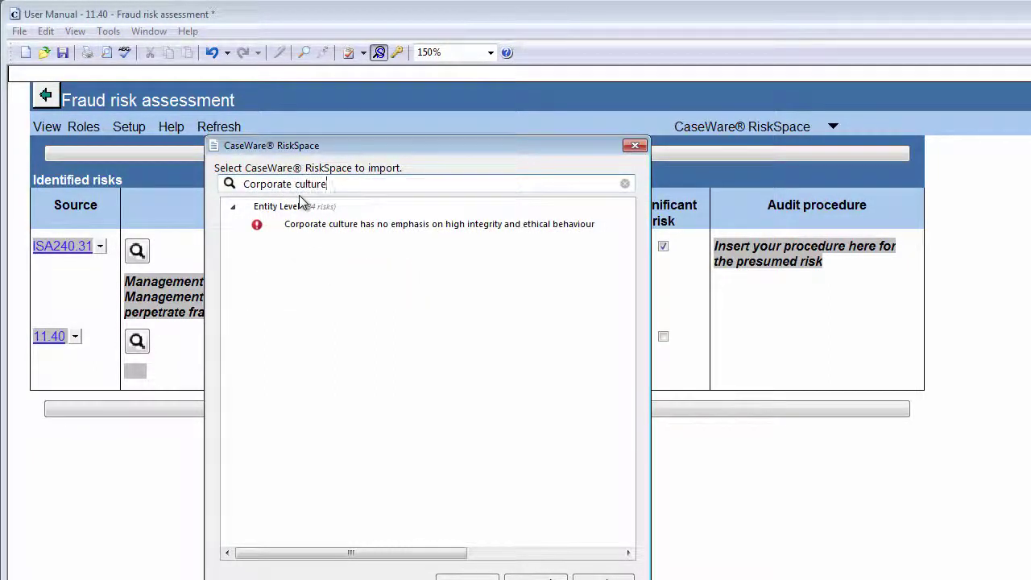
{"action": "left_click", "coordinate": [297, 225]}
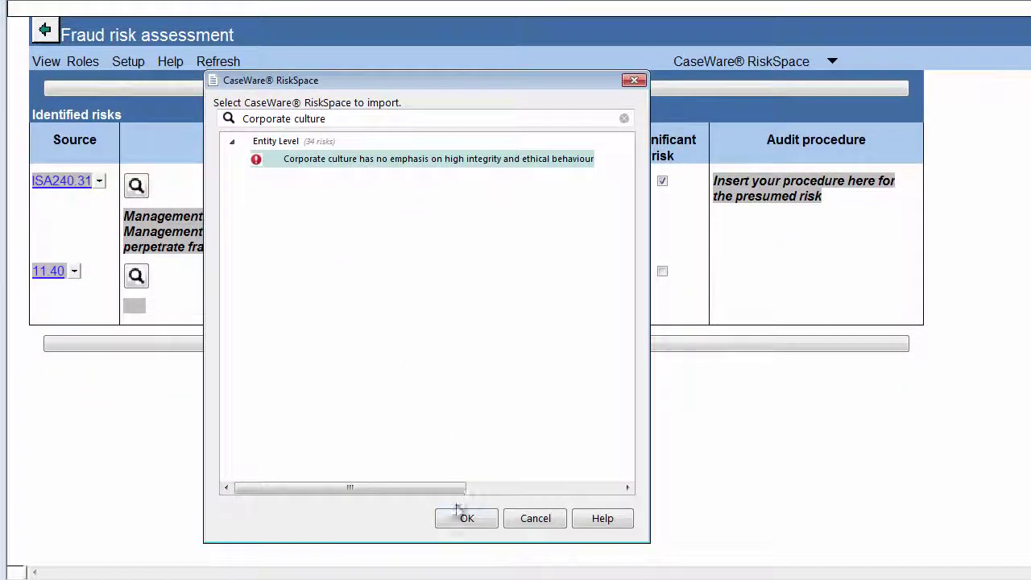
{"action": "left_click", "coordinate": [457, 512]}
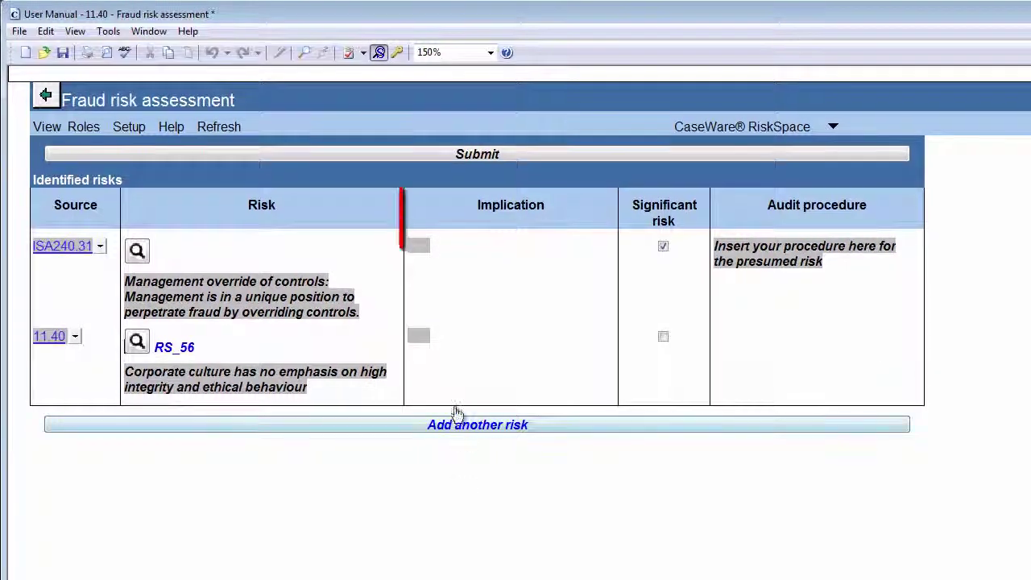
Enter implication 'Insert implication here', tick Significant risk, and enter audit procedure 'Insert audit procedure here'.
{"action": "left_click", "coordinate": [422, 342]}
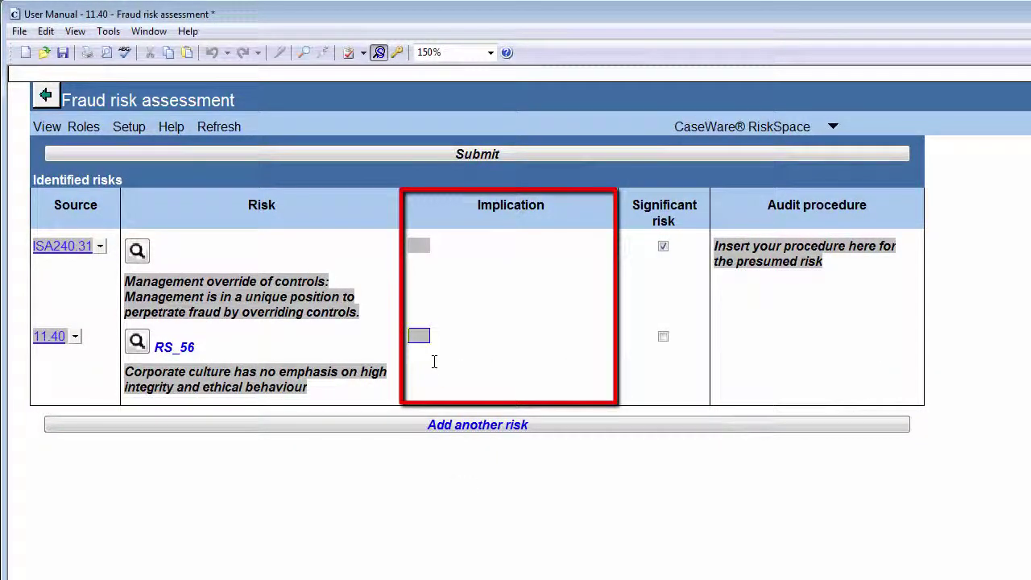
{"action": "type", "text": "Insert implication here"}
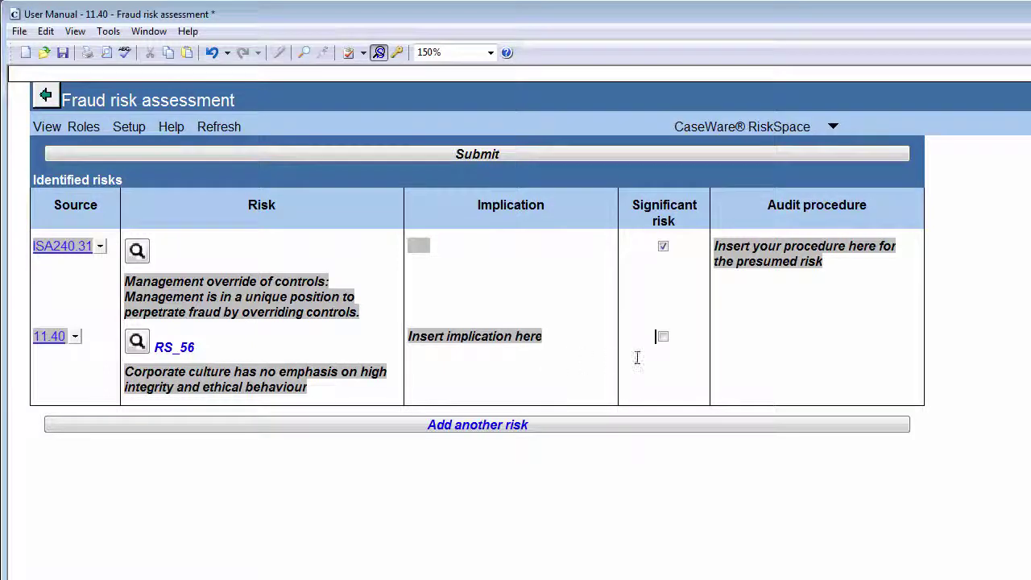
{"action": "left_click", "coordinate": [663, 338]}
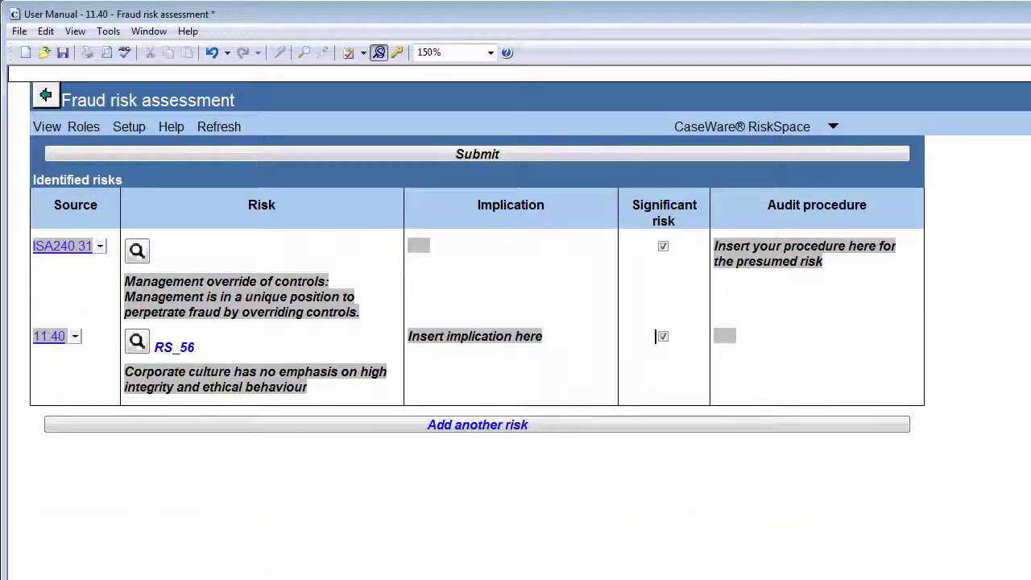
{"action": "left_click", "coordinate": [725, 341]}
{"action": "type", "text": "Insert audit procedure here"}
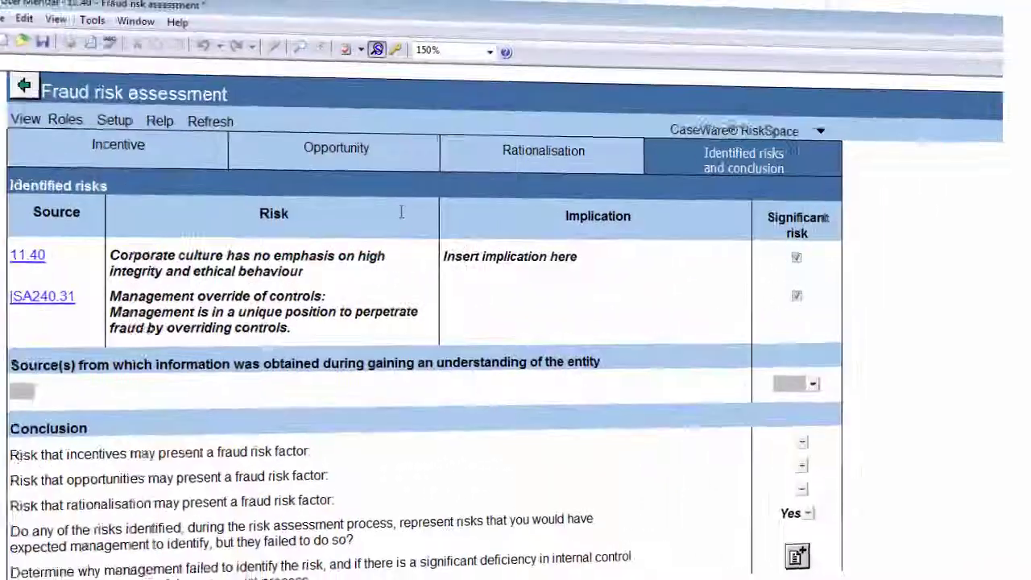
Put the risk table into edit mode and delete the 11.40 corporate culture risk.
{"action": "right_click", "coordinate": [316, 259]}
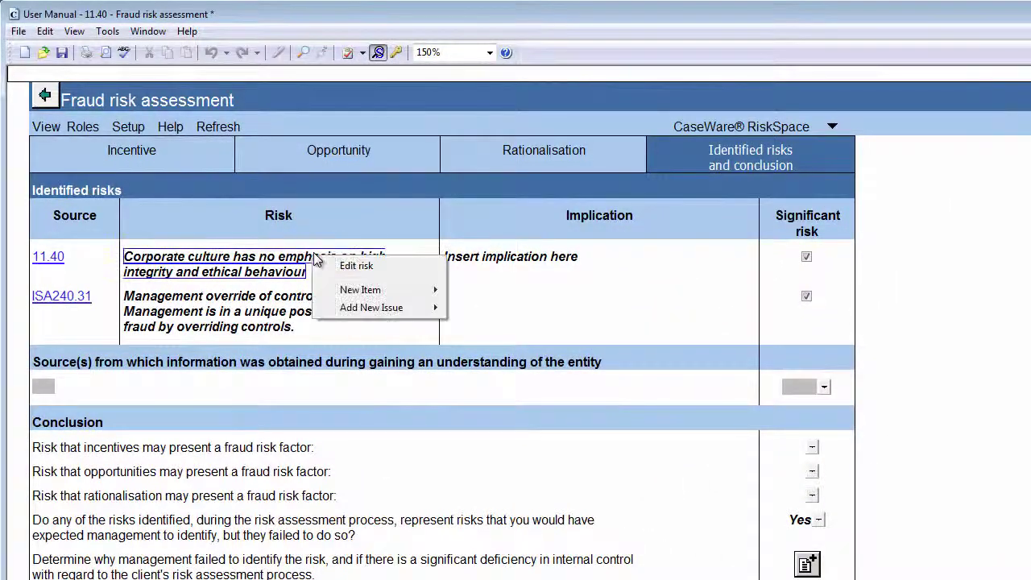
{"action": "left_click", "coordinate": [356, 266]}
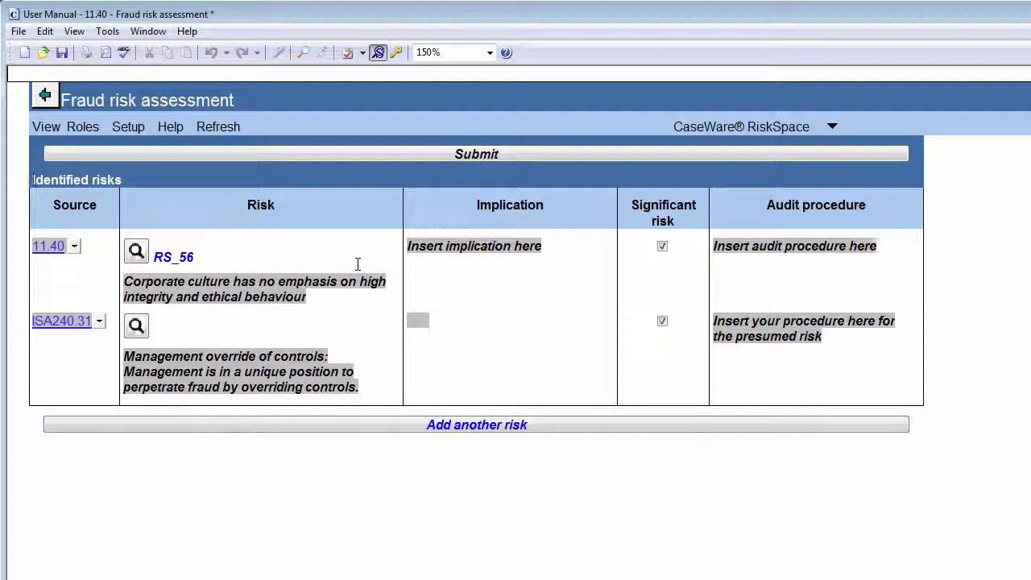
{"action": "right_click", "coordinate": [278, 284]}
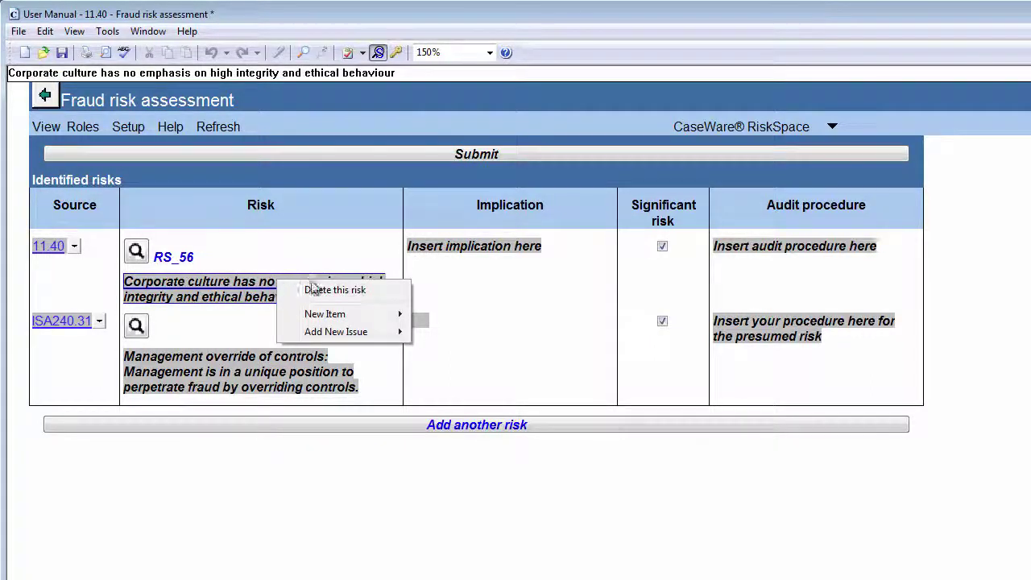
{"action": "left_click", "coordinate": [334, 291]}
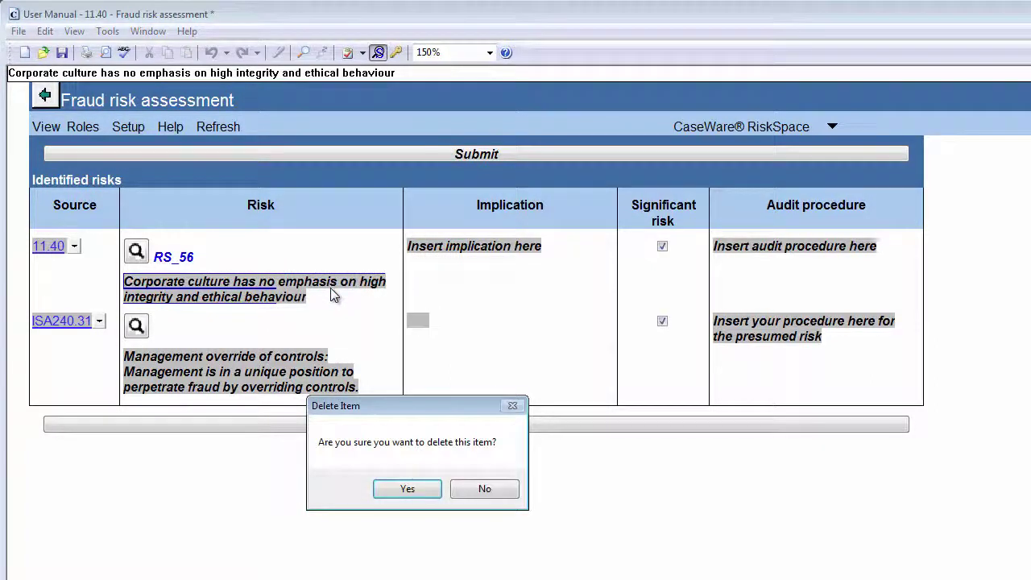
{"action": "left_click", "coordinate": [387, 489]}
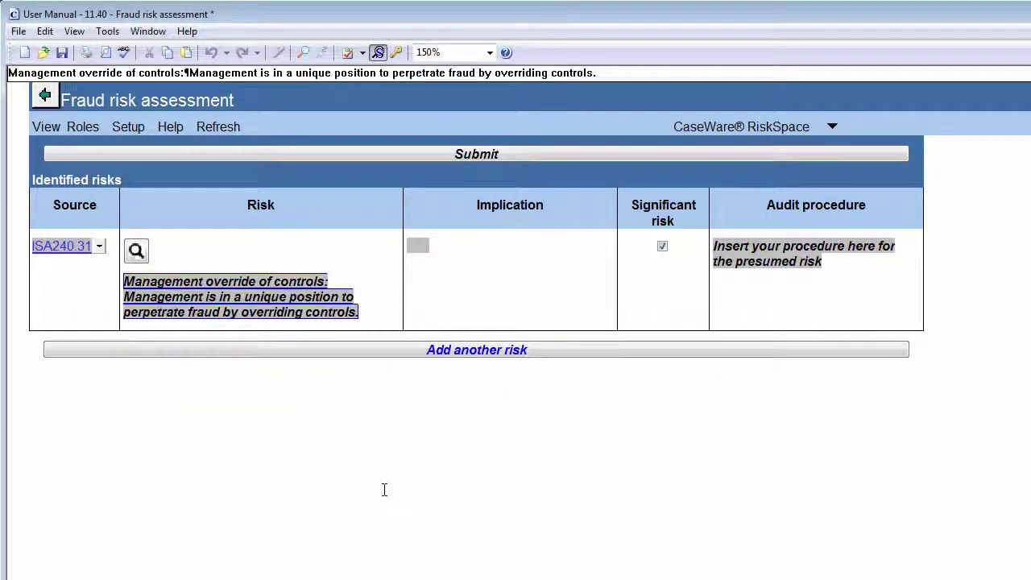
Submit the risk table and rate incentives Low, opportunities and rationalisation High, overall fraud risk High.
{"action": "left_click", "coordinate": [427, 154]}
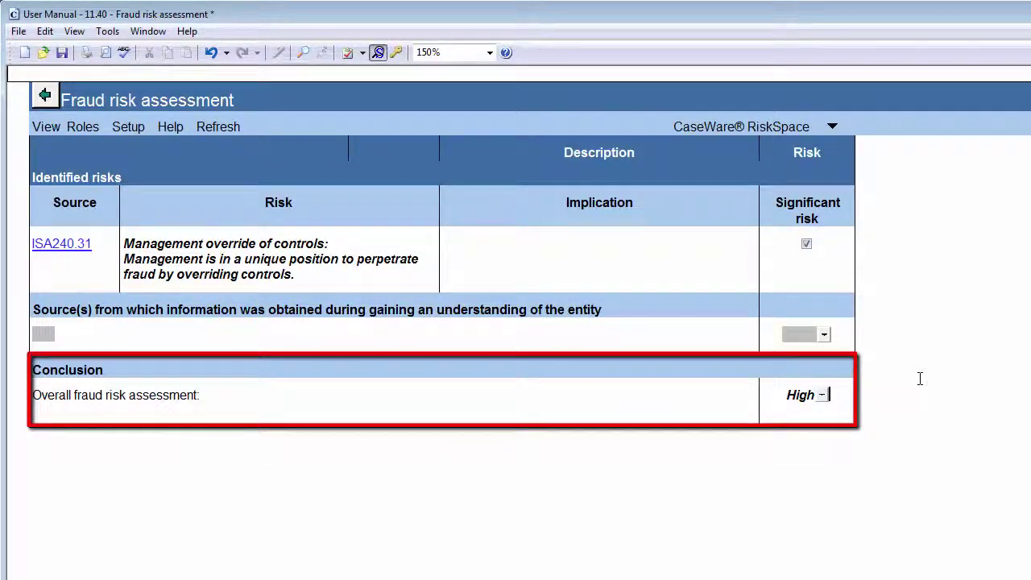
{"action": "left_click", "coordinate": [825, 397]}
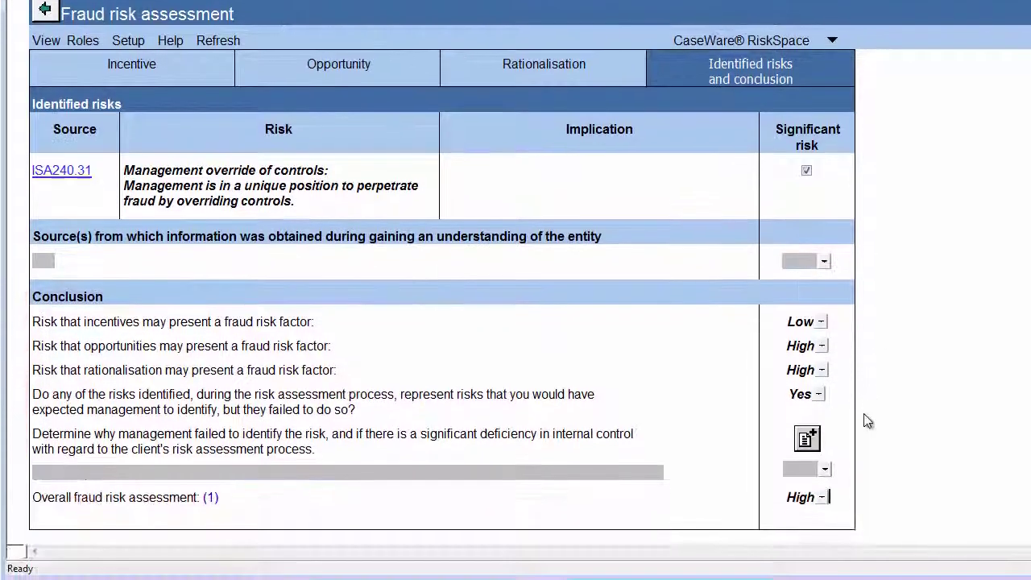
{"action": "left_click", "coordinate": [823, 497]}
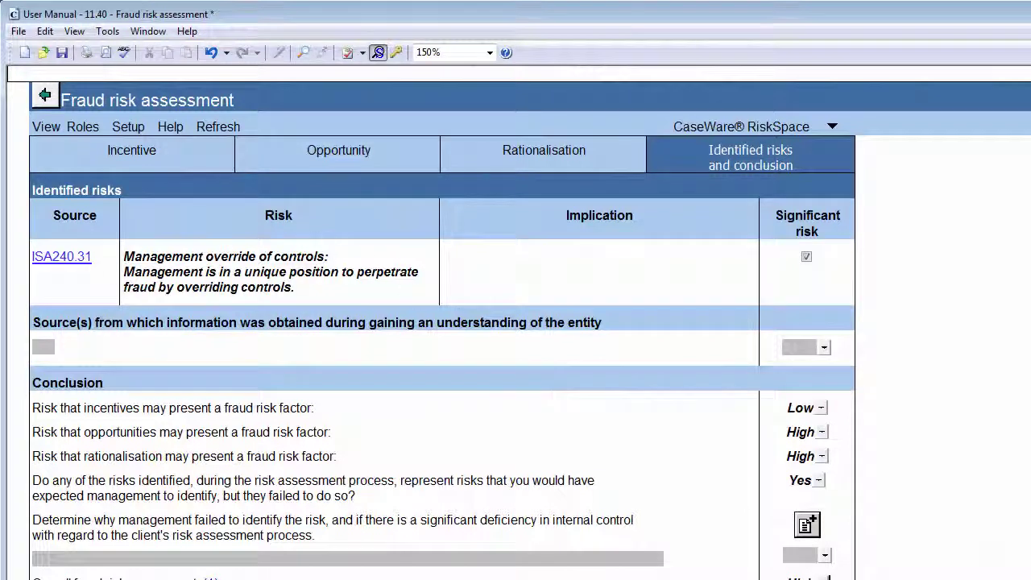
Sign off the fraud risk assessment as Performed by, stamped with initials and 2014/03/07.
{"action": "left_click", "coordinate": [83, 127]}
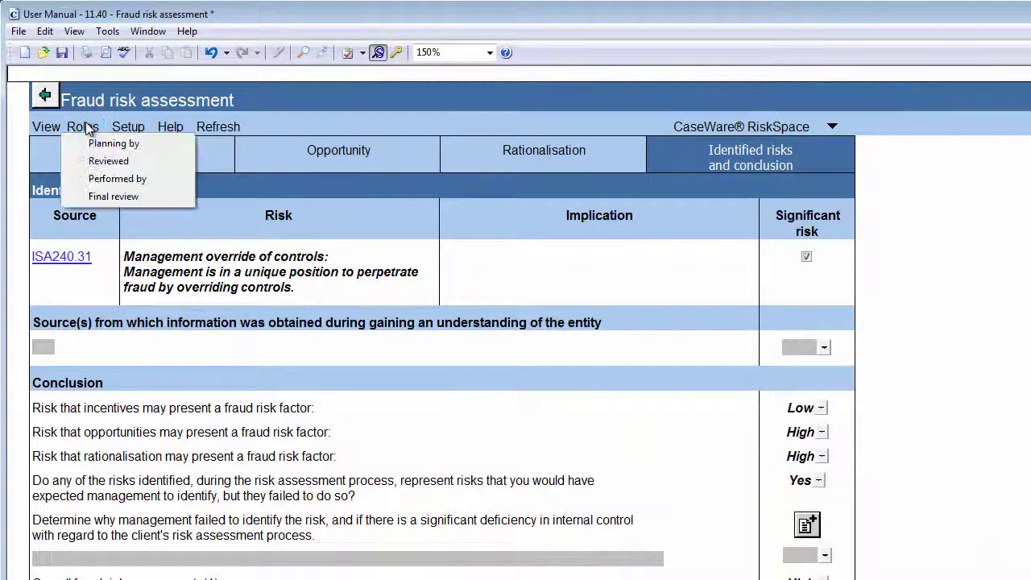
{"action": "left_click", "coordinate": [87, 178]}
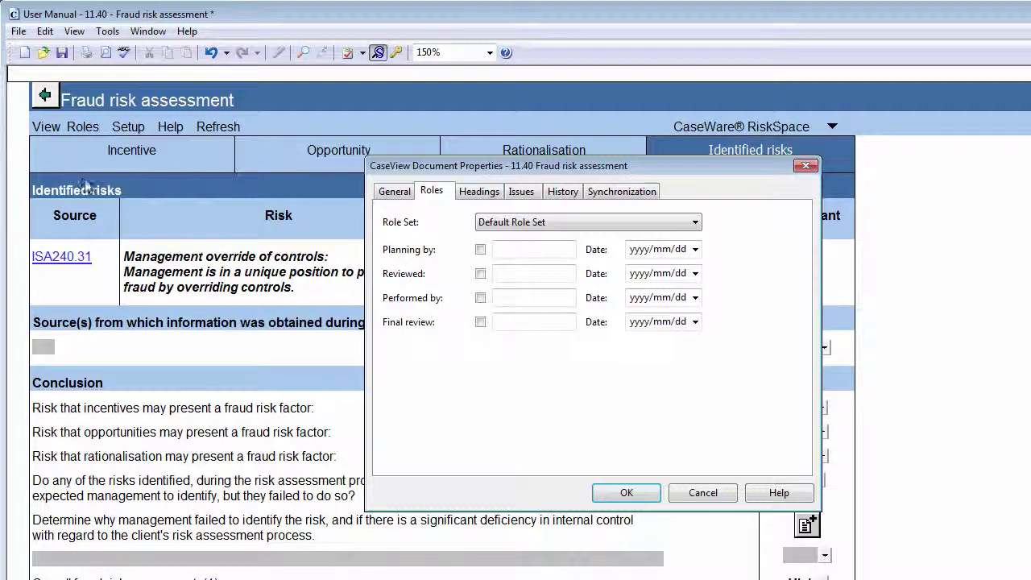
{"action": "left_click", "coordinate": [480, 297]}
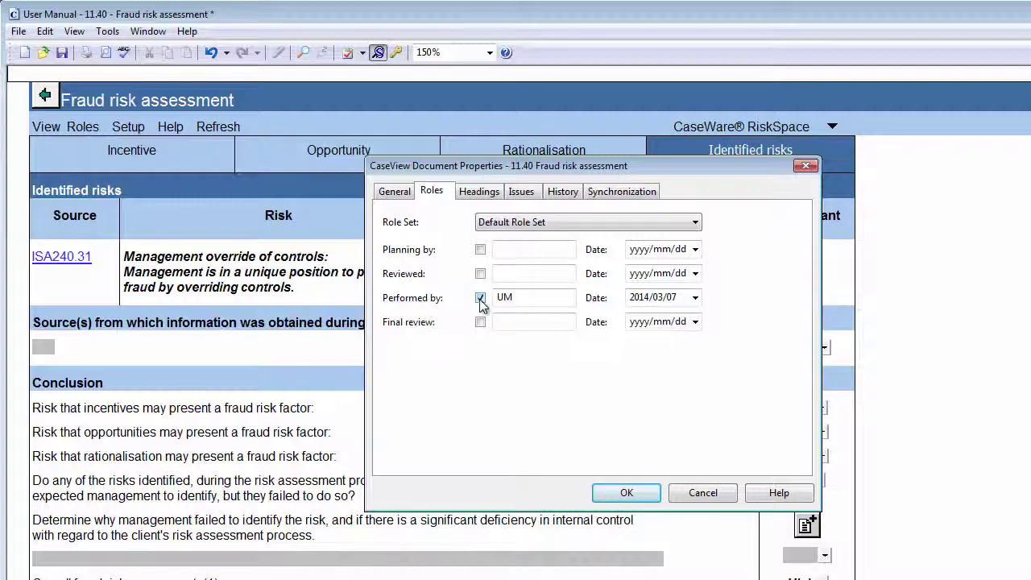
{"action": "left_click", "coordinate": [621, 492]}
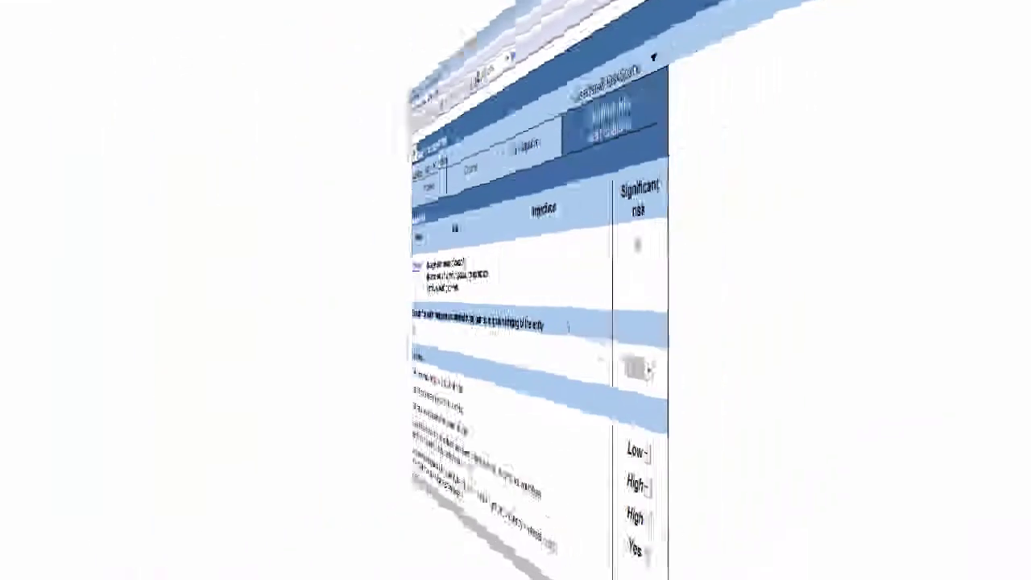